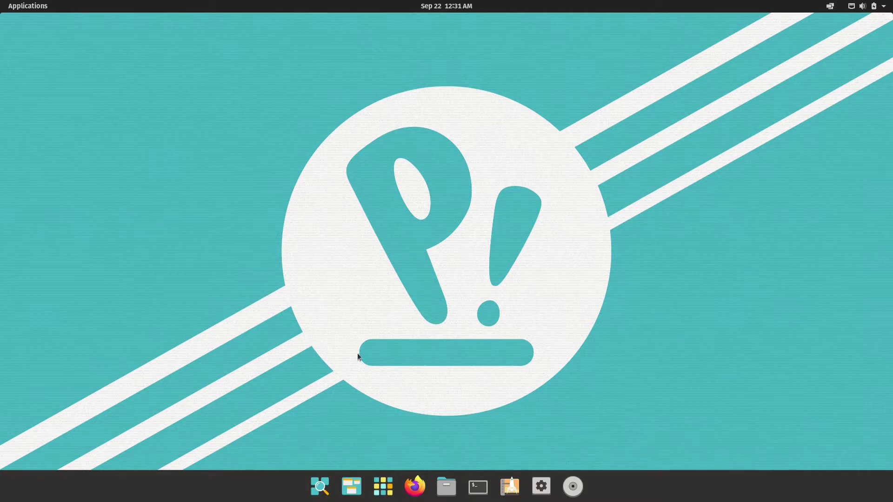
Step: Preview the application launcher and the workspaces overview, closing each one again
left_click(320, 484)
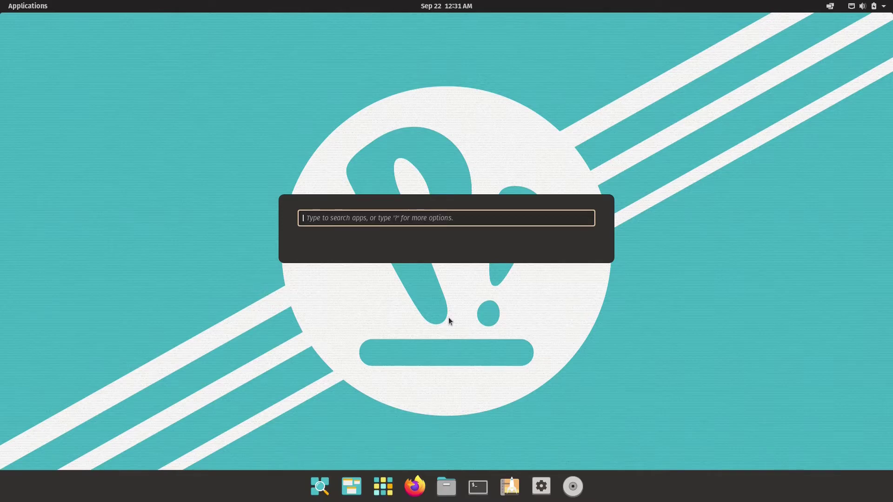
key("Escape")
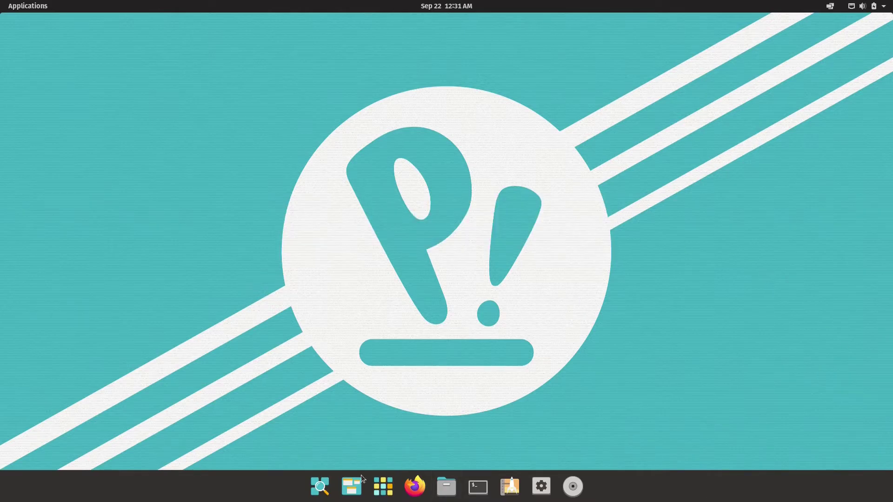
left_click(352, 486)
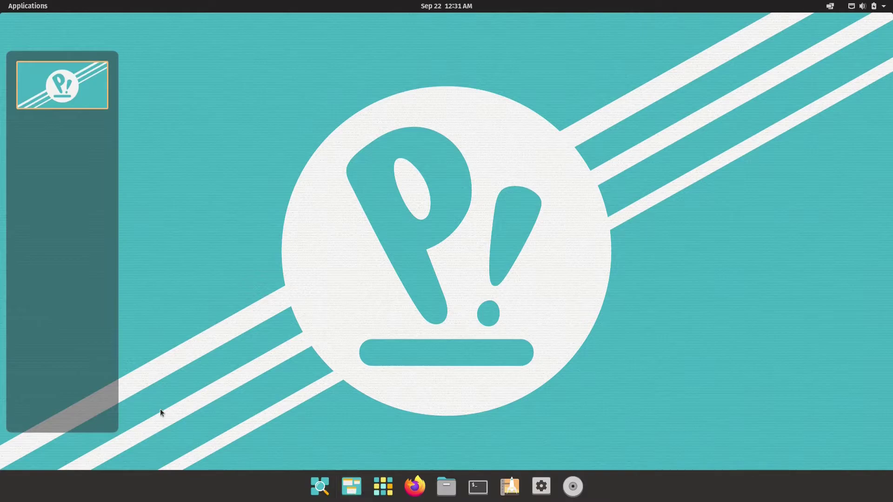
left_click(251, 191)
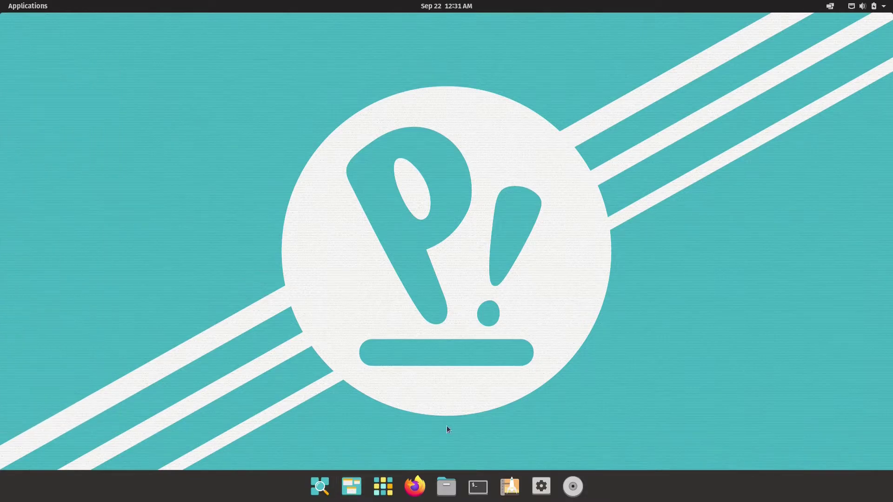
Step: Open the file manager and view its About information, including the version and the credits
left_click(446, 487)
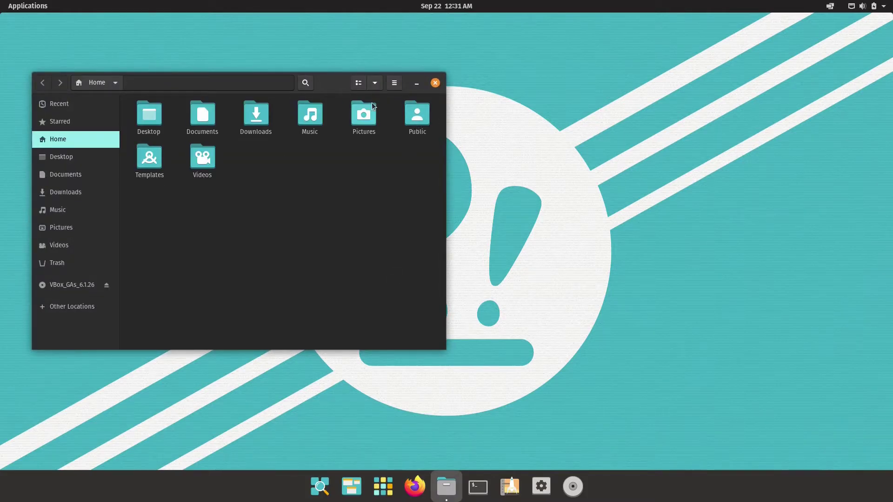
left_click(400, 83)
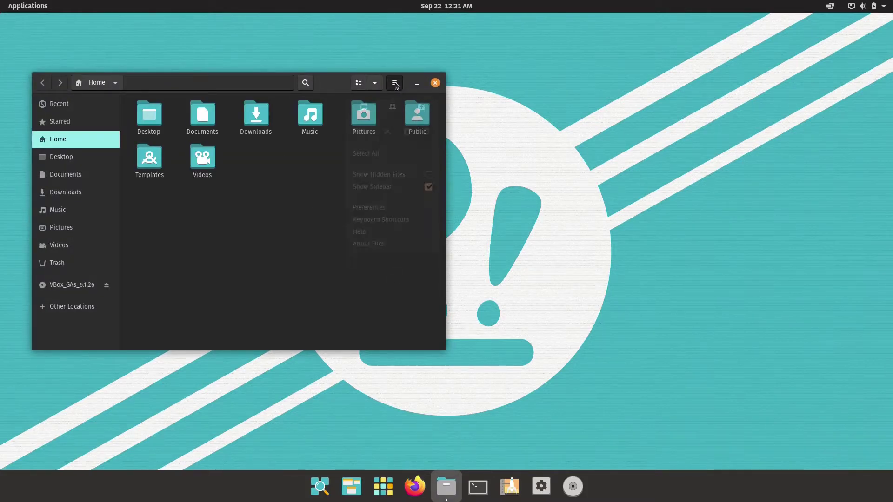
left_click(385, 251)
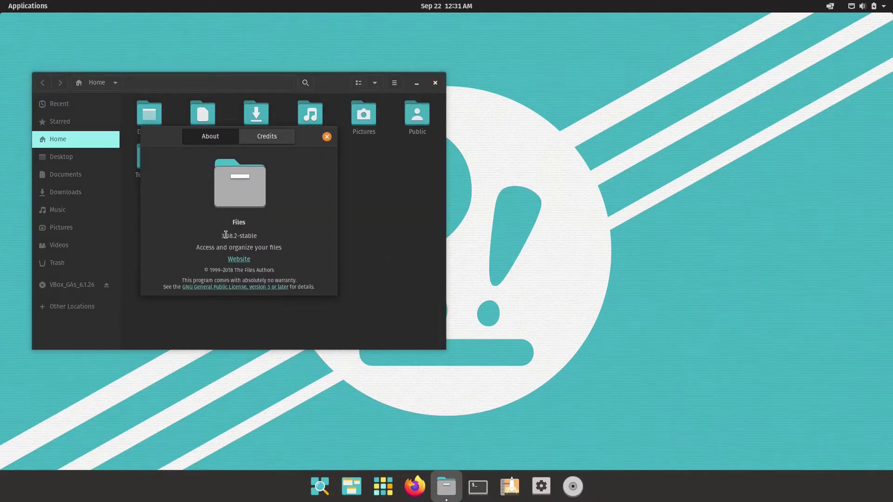
left_click_drag(232, 222, 249, 223)
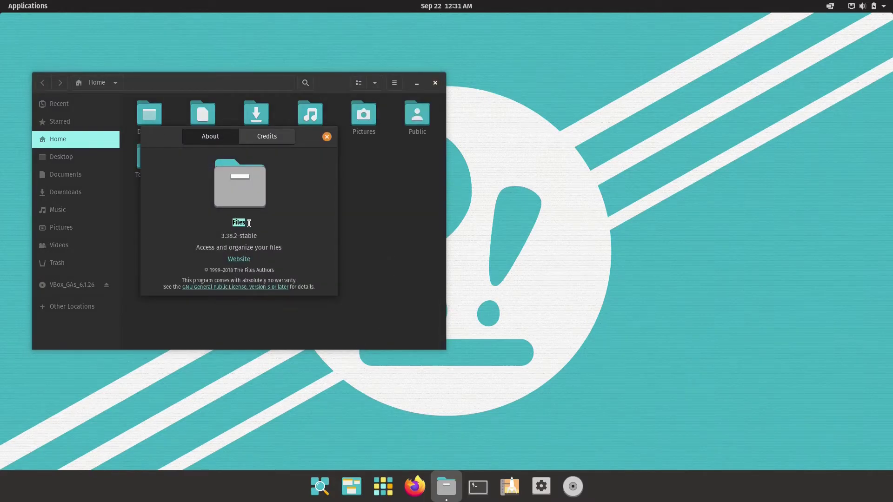
left_click(276, 138)
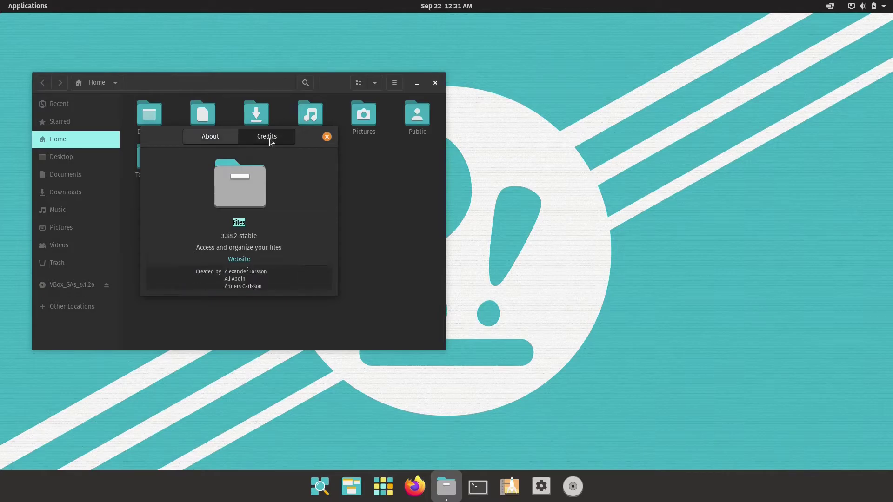
left_click(194, 141)
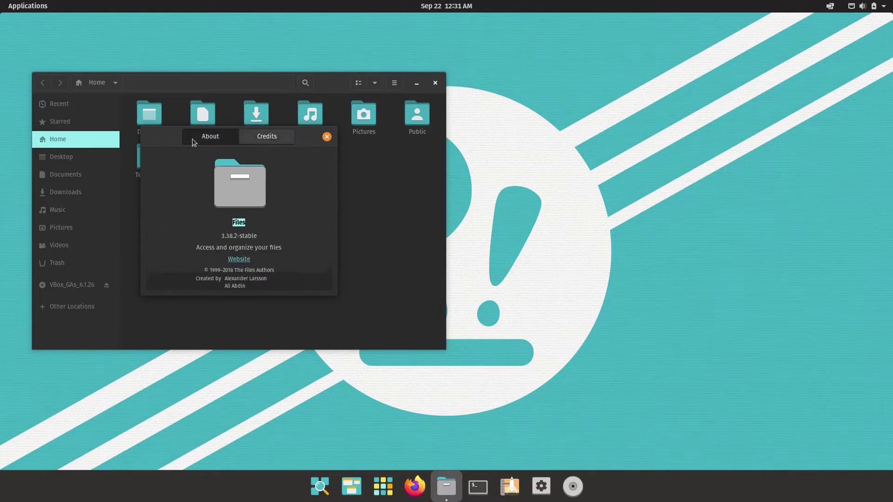
left_click(327, 138)
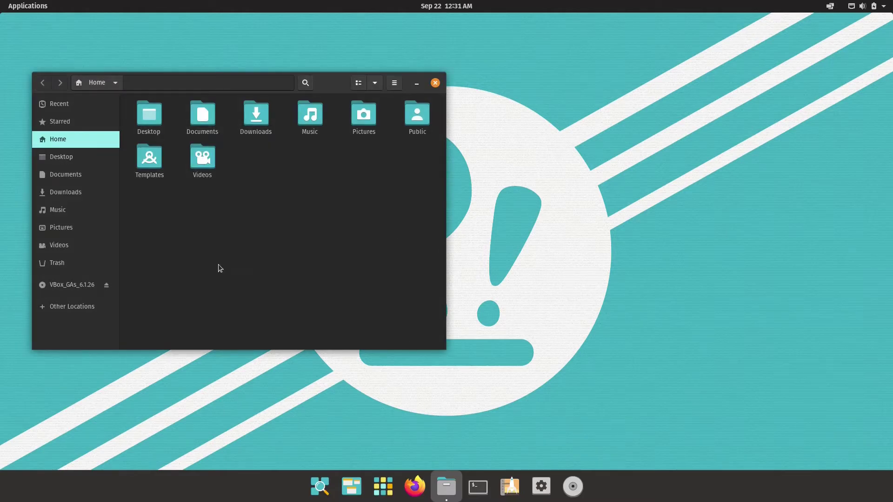
Step: Eject the VBox_GAs_6.1.26 disc, dismiss the notification and close the file manager
left_click(106, 285)
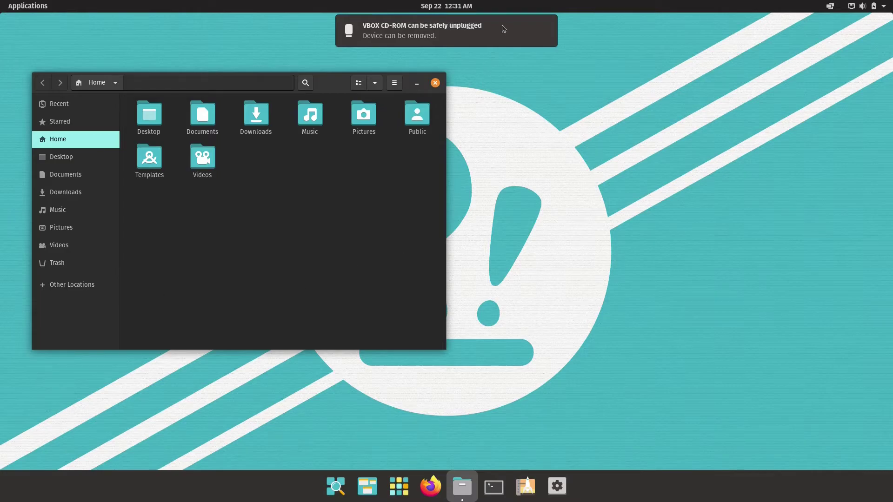
left_click(541, 26)
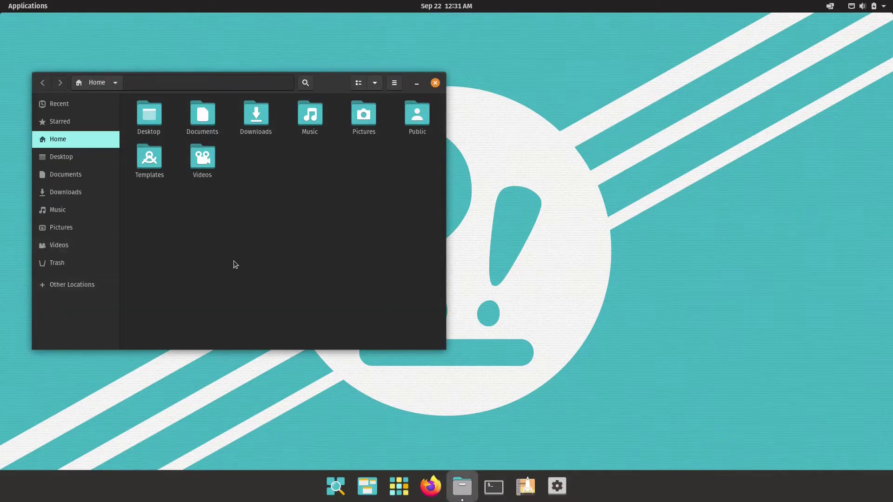
left_click(435, 84)
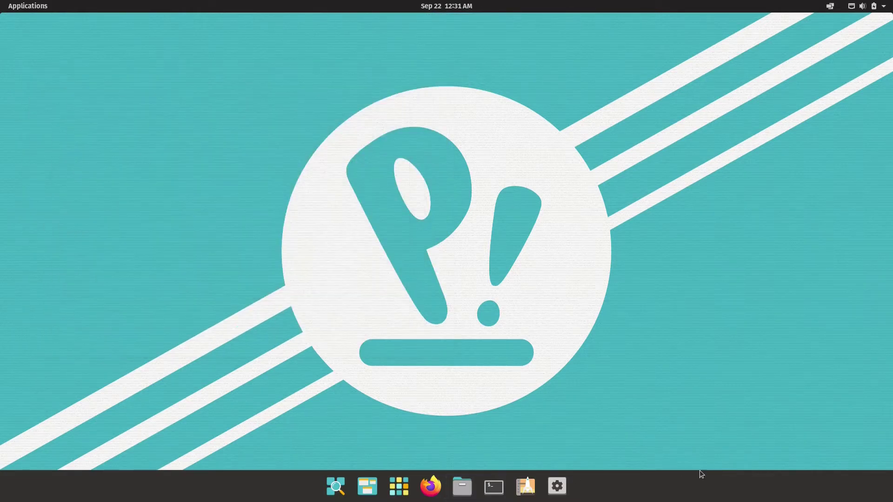
Step: Open a terminal and view its About information, closing the dialog again
left_click(494, 486)
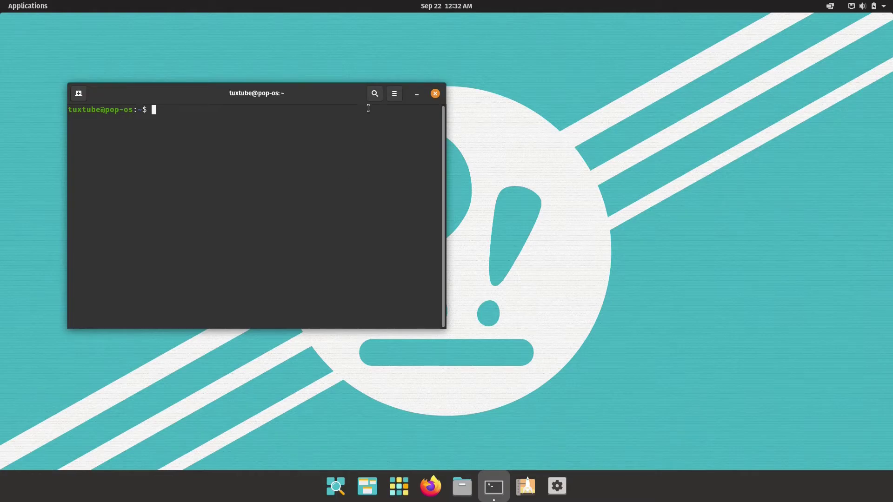
left_click(394, 94)
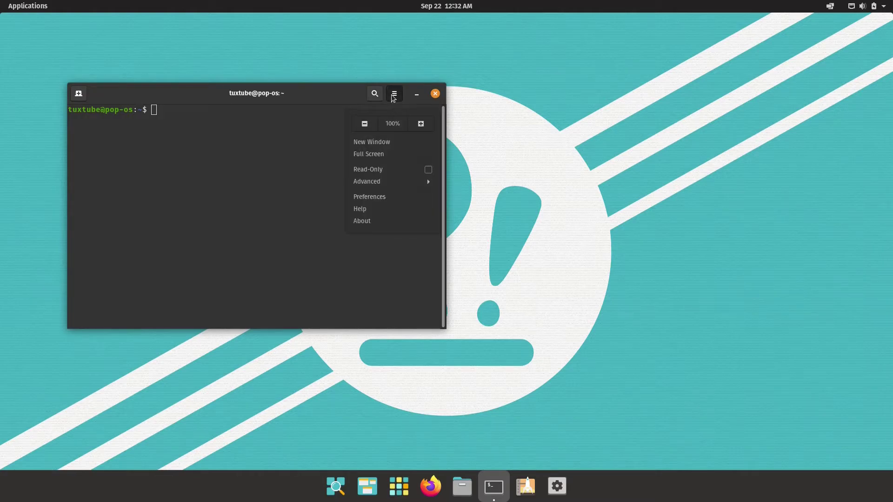
left_click(359, 225)
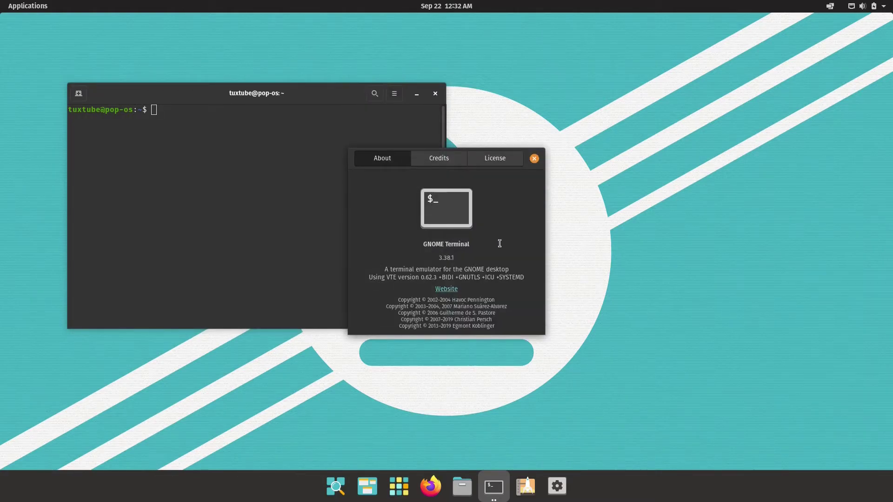
left_click(534, 159)
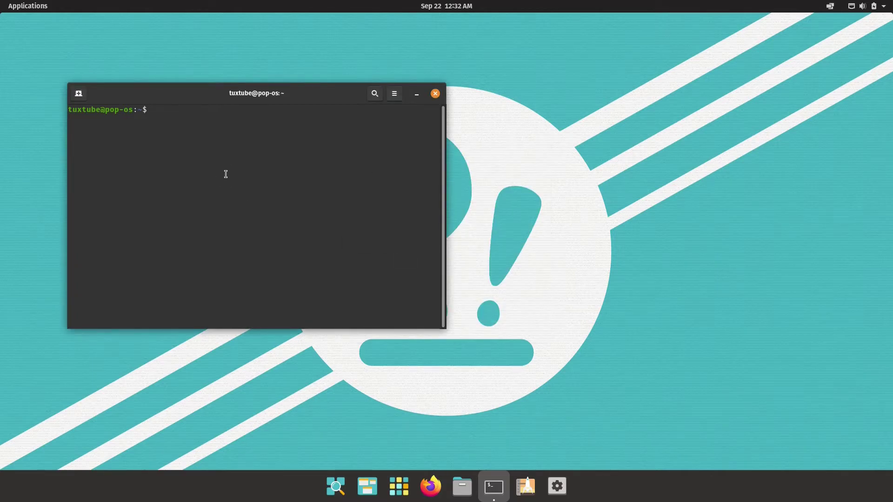
Step: Update and upgrade all packages with "sudo apt update -y && sudo apt upgrade -y", authorizing with the account password
type("sudo apt update -y && sudo apt ")
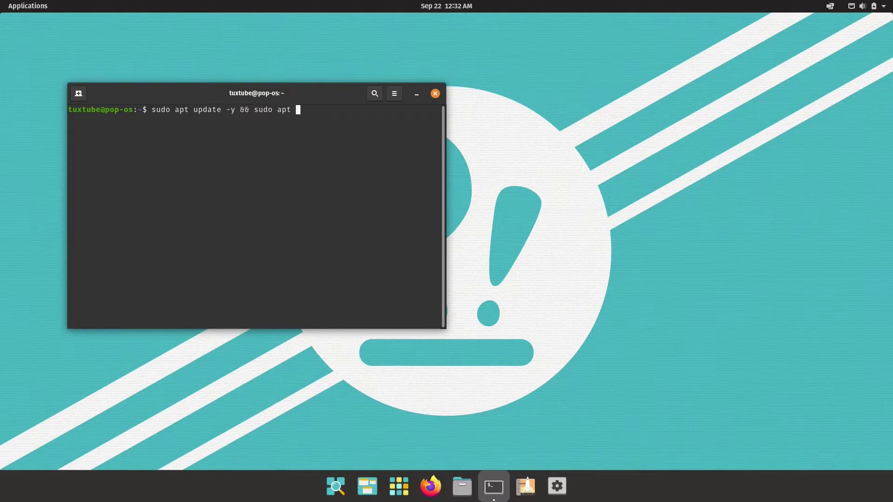
type("upgrade -y")
key("Return")
key("Return")
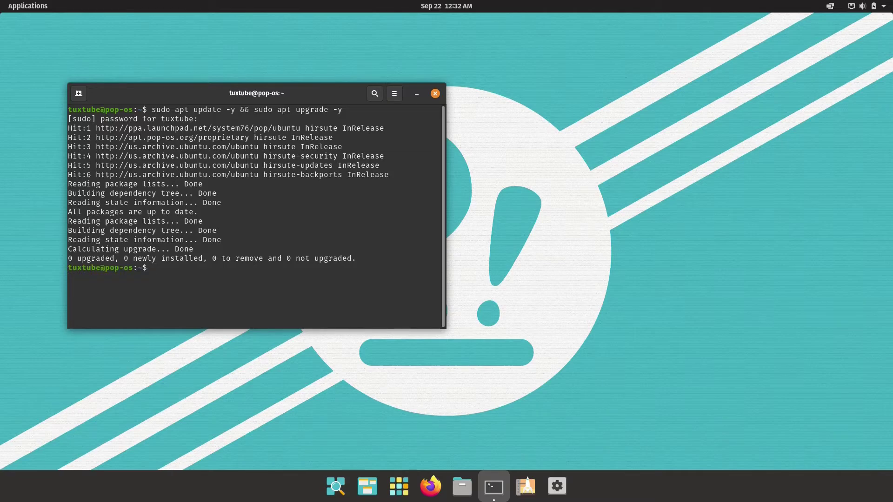
Step: Clear the terminal, install neofetch with "sudo apt install neofetch", and minimize the terminal window
type("clear")
key("Return")
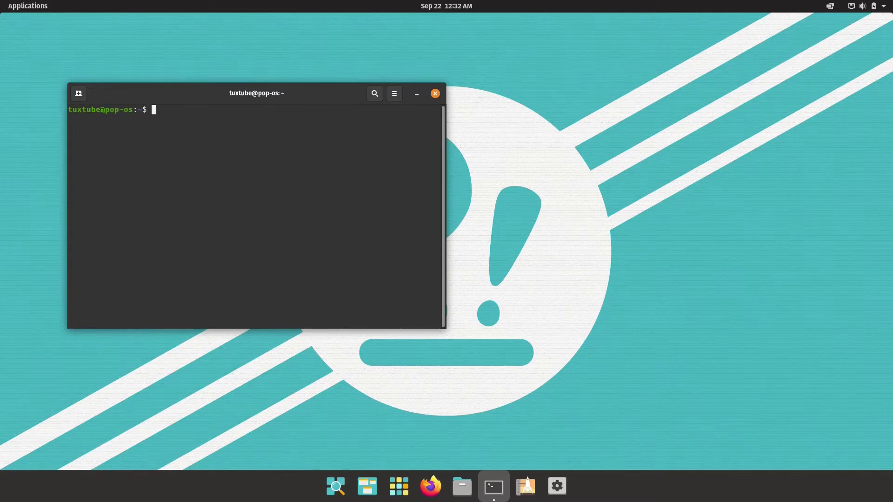
type("e@pop-os:~$ sudo apt install neofetch")
key("Return")
key("Return")
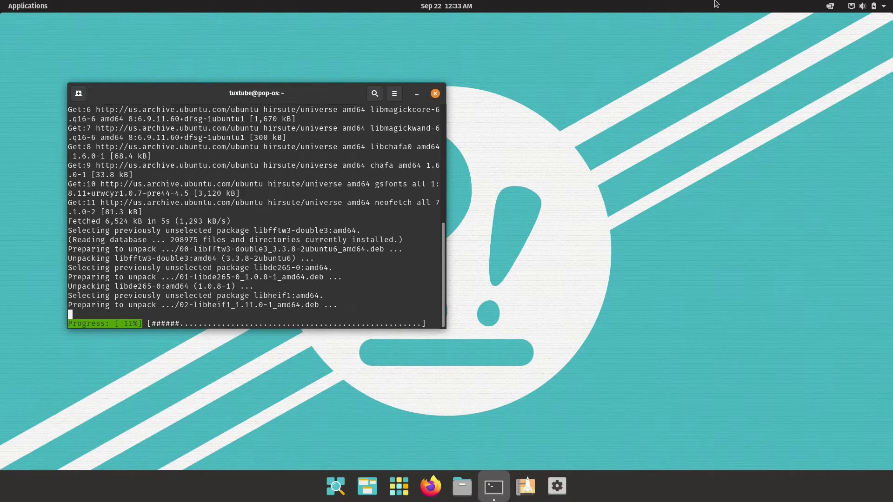
left_click(417, 95)
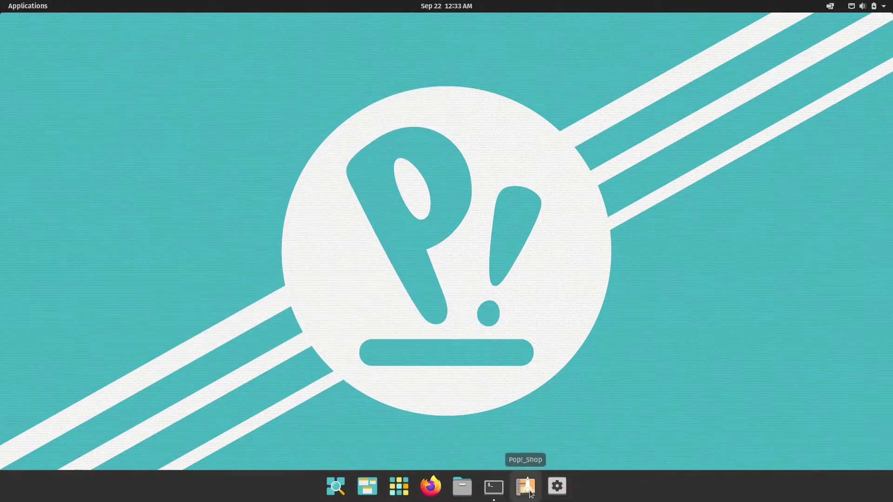
Step: Open the general Desktop settings and enable Show Workspaces Button for the top bar
left_click(560, 494)
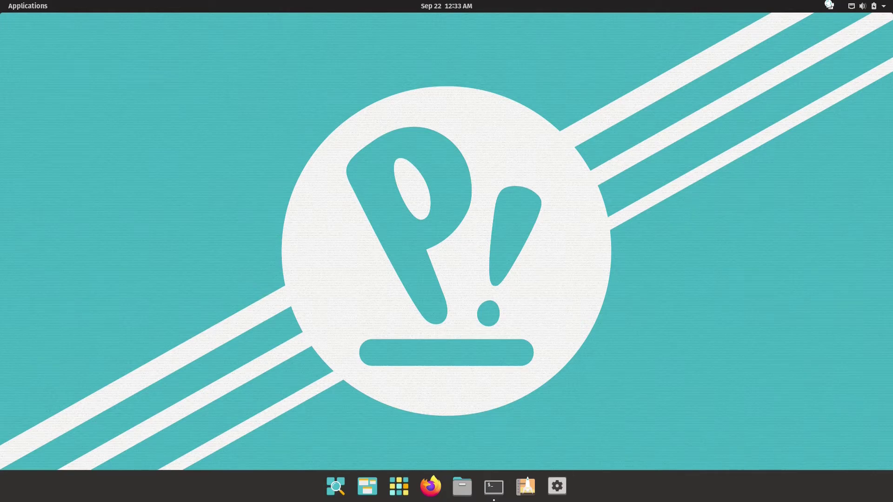
left_click(889, 9)
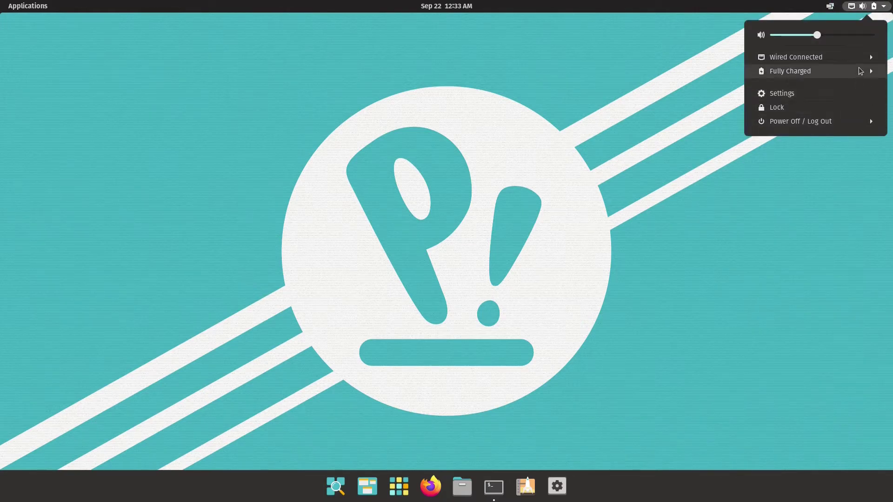
left_click(622, 171)
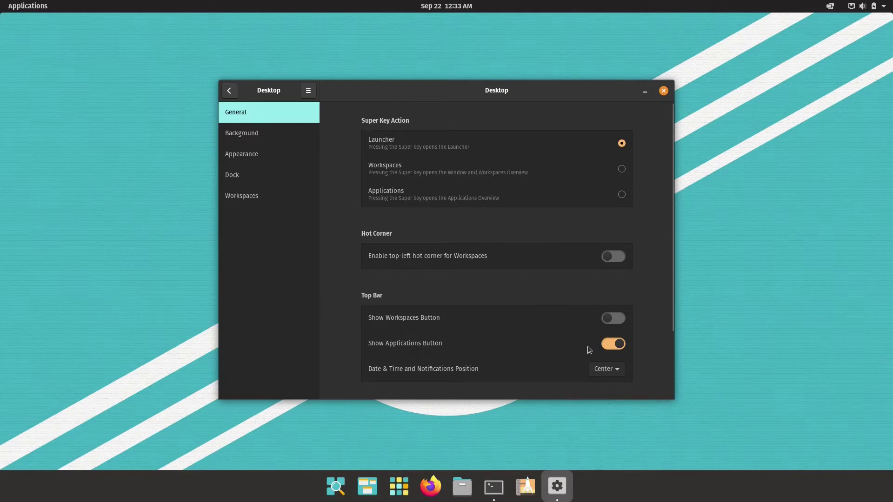
left_click(612, 318)
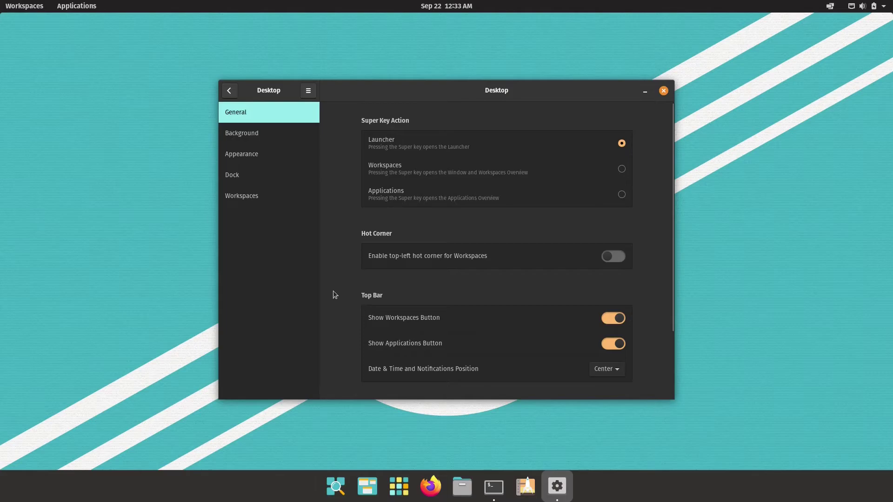
Step: Change the desktop background to the dark blue COSMIC wallpaper
left_click(269, 136)
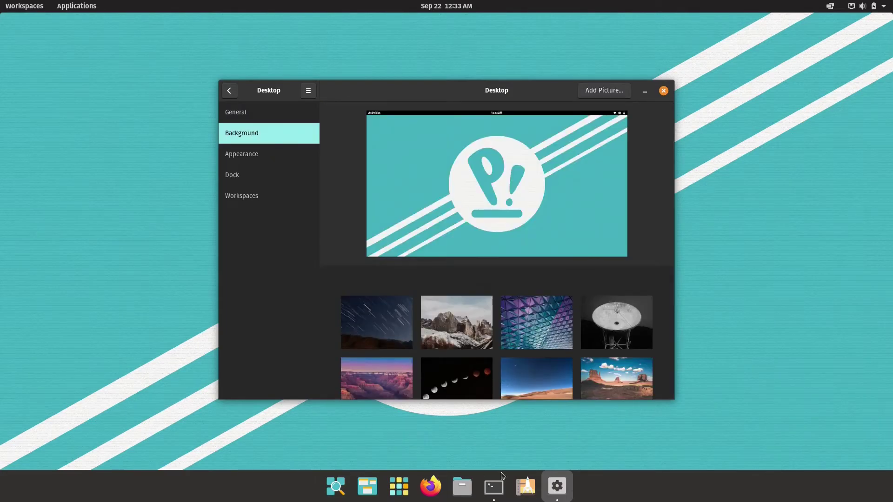
scroll(489, 353, "down", 5)
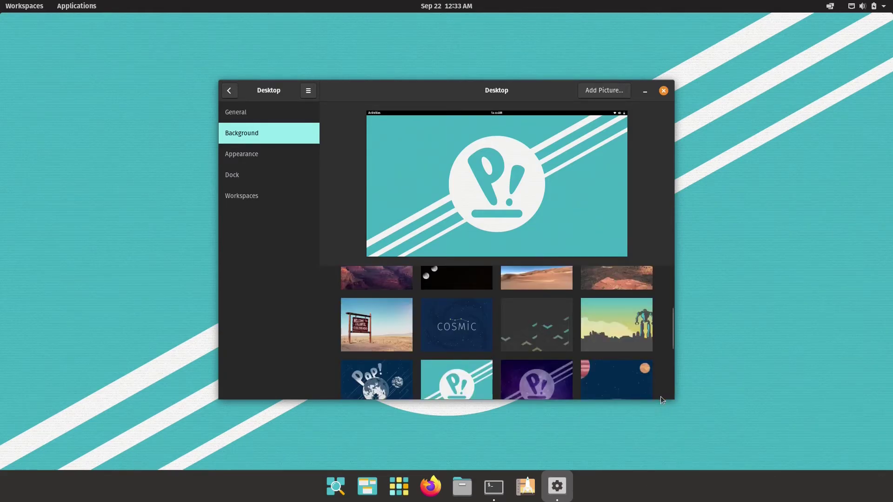
left_click(468, 322)
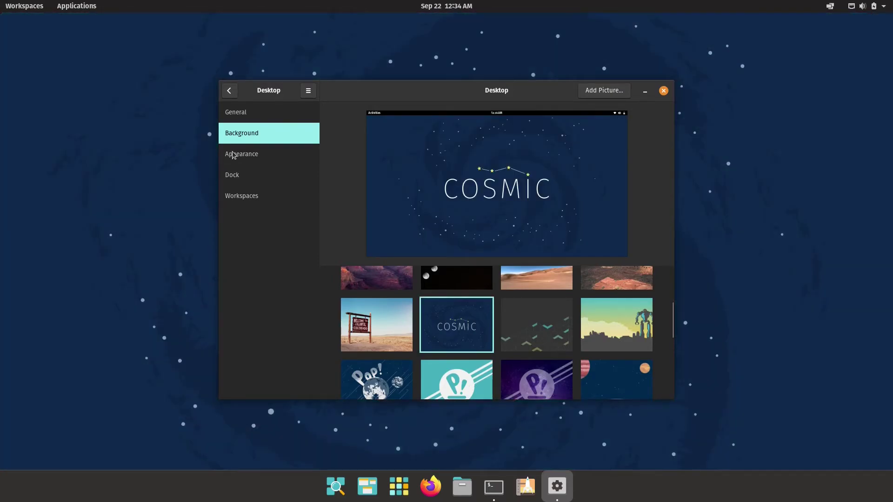
Step: Try the Light appearance and return the desktop to Dark
left_click(234, 155)
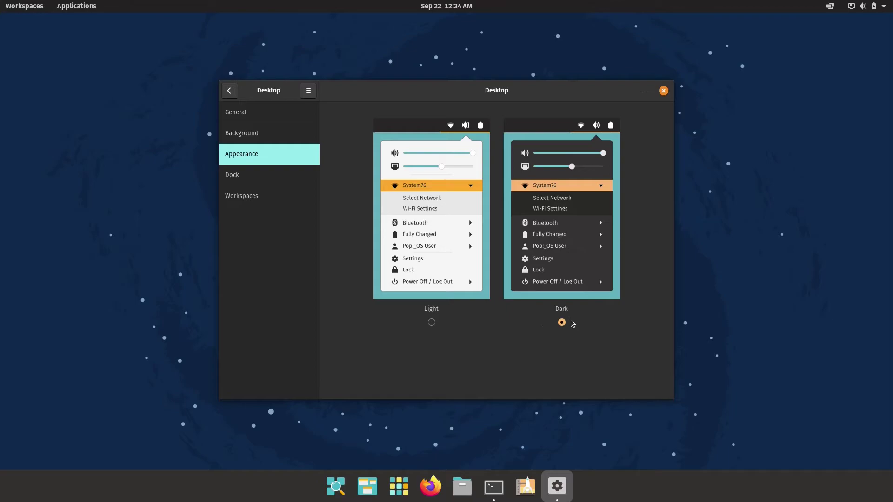
left_click(432, 322)
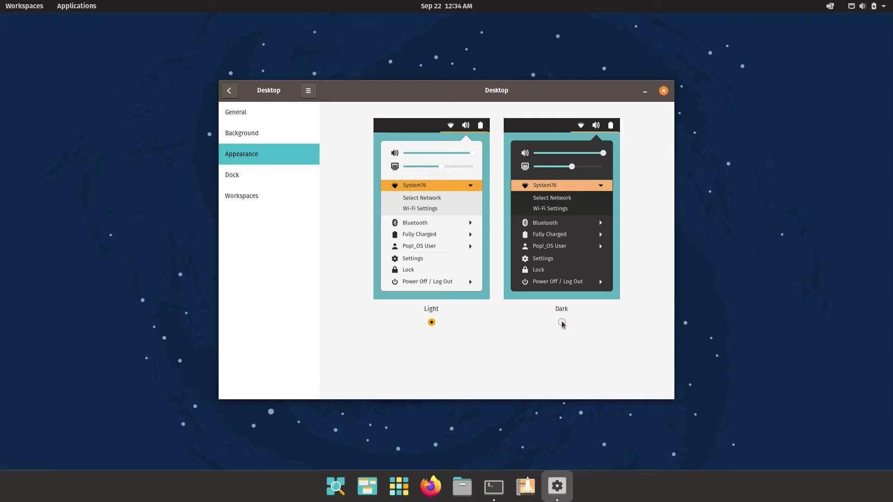
left_click(562, 322)
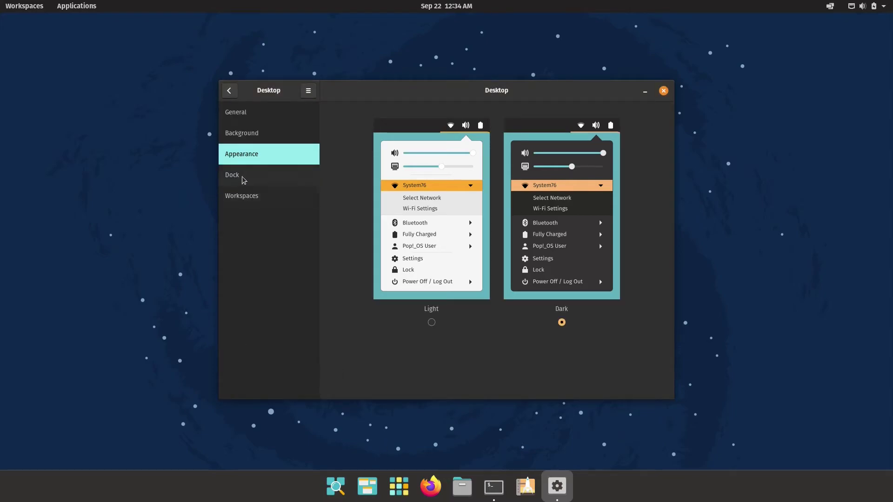
Step: Open the Dock settings and turn the dock off and back on
left_click(241, 178)
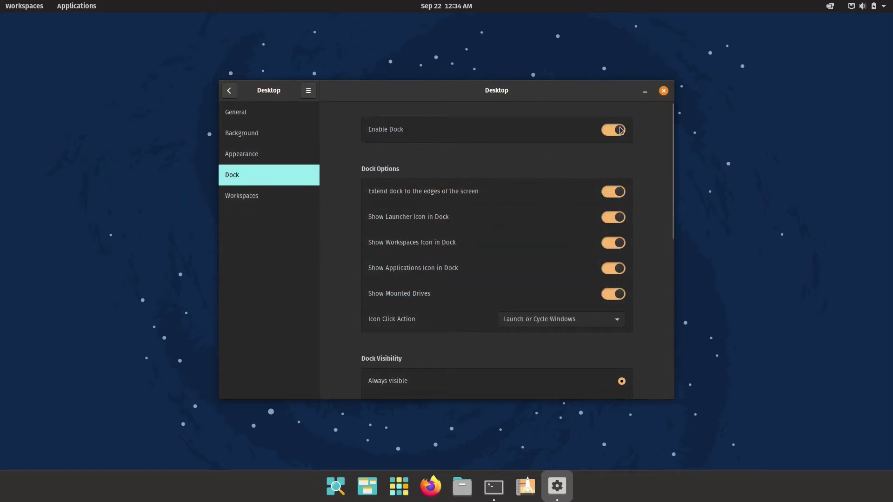
left_click(620, 130)
left_click(620, 130)
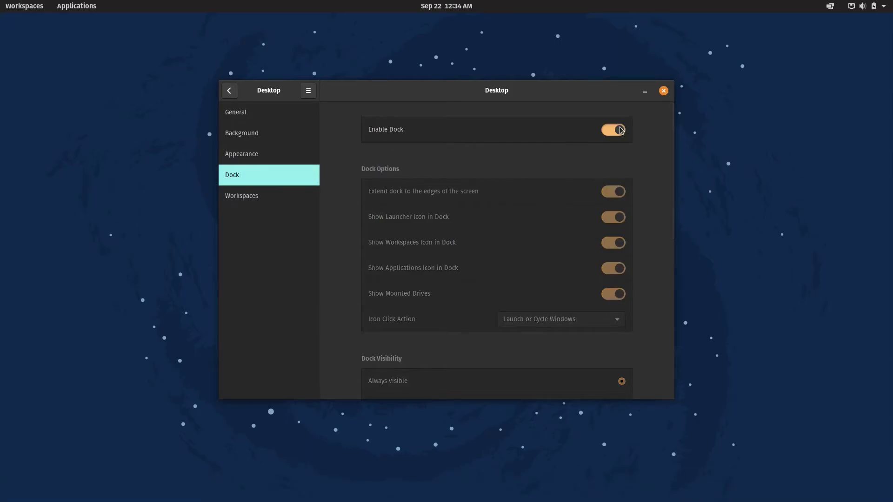
Step: Turn off the dock's edge extension, Workspaces icon and mounted drives, and set Icon Click Action to Launch, Minimize, or Preview Windows
left_click(617, 193)
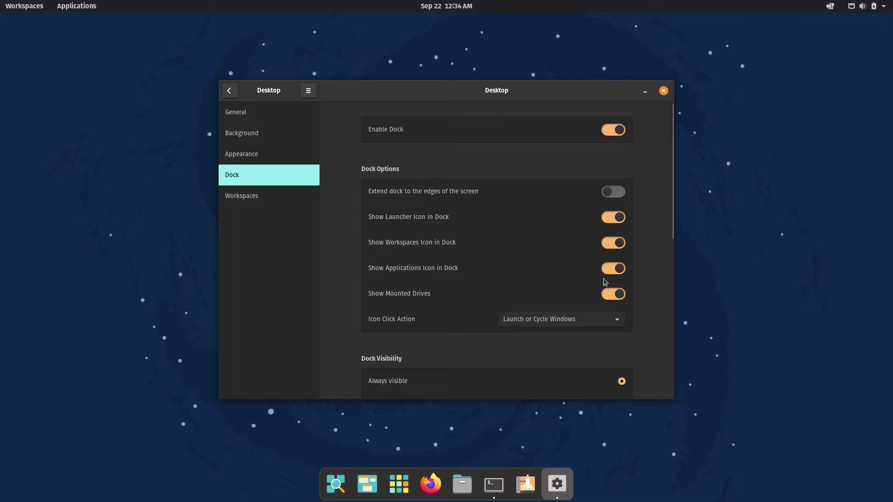
left_click(612, 246)
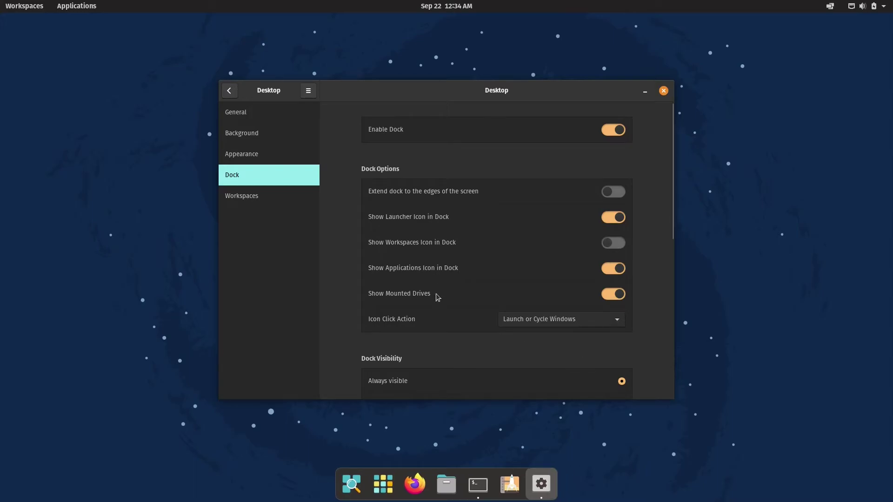
left_click(606, 298)
left_click(599, 322)
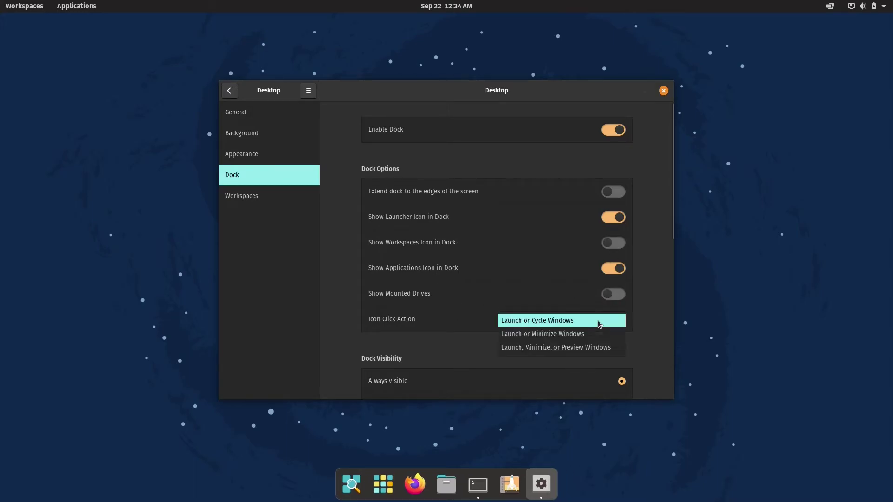
left_click(587, 344)
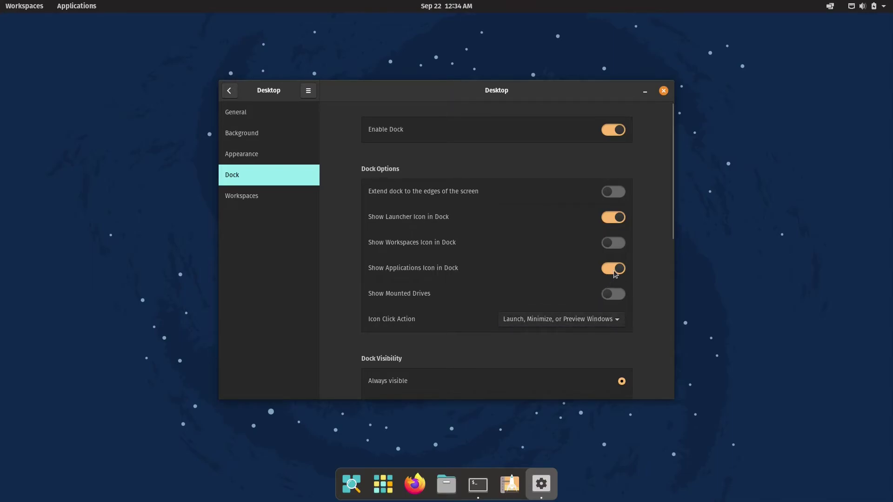
Step: Remove the Applications icon from the dock and set the dock visibility to Intelligently hide
left_click(611, 270)
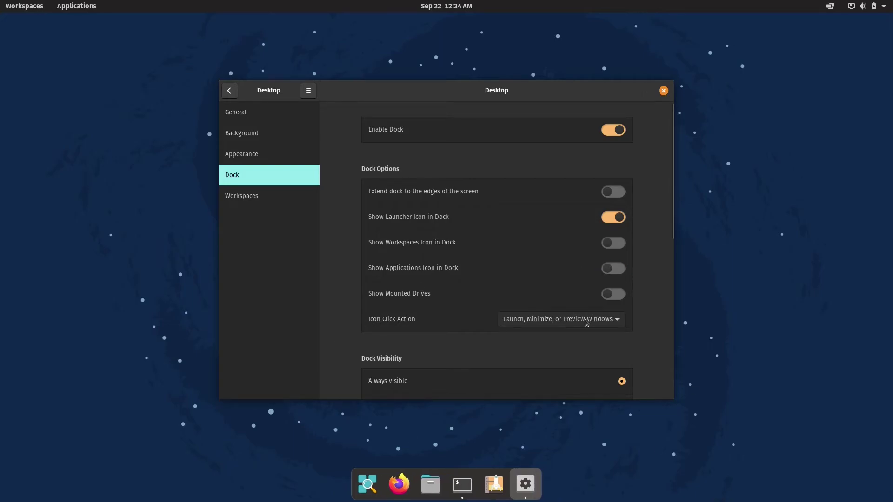
scroll(660, 310, "down", 3)
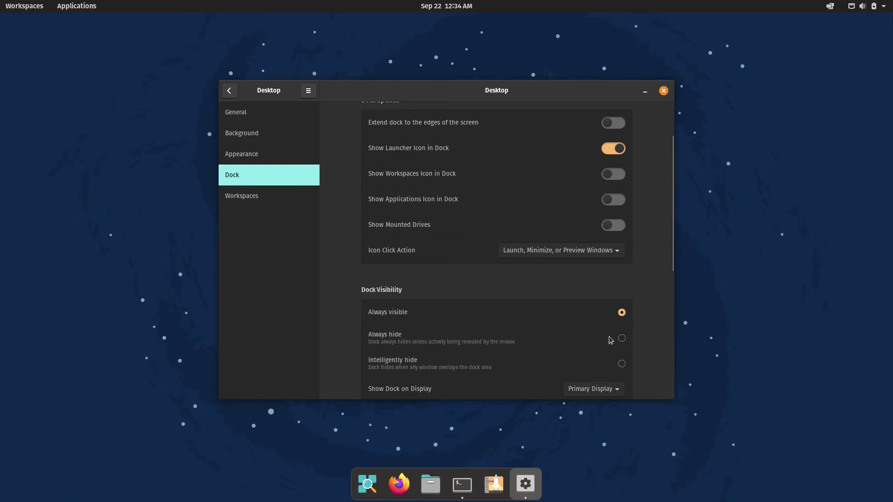
left_click(623, 365)
Step: Set the dock's custom size to 40 and position it along the left side of the desktop
scroll(647, 326, "down", 1)
scroll(647, 325, "down", 5)
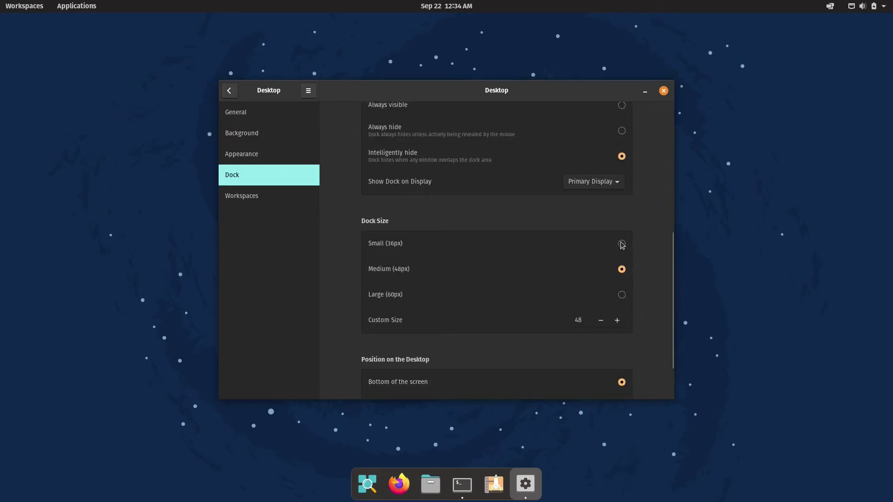
left_click(622, 245)
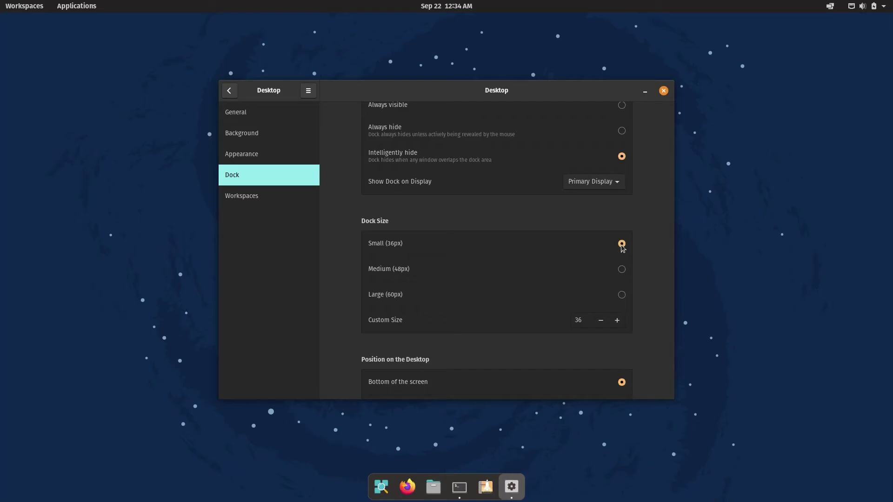
left_click(622, 324)
left_click(622, 325)
left_click(622, 324)
left_click(622, 324)
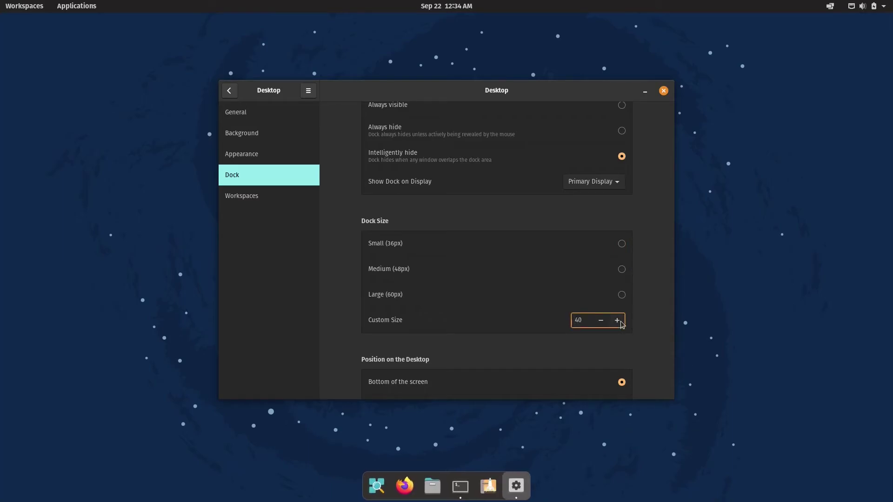
scroll(647, 321, "down", 2)
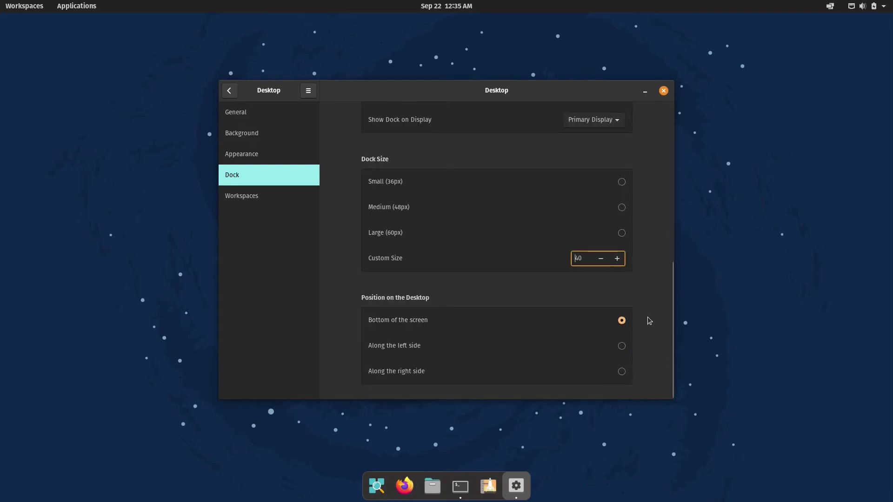
left_click(623, 346)
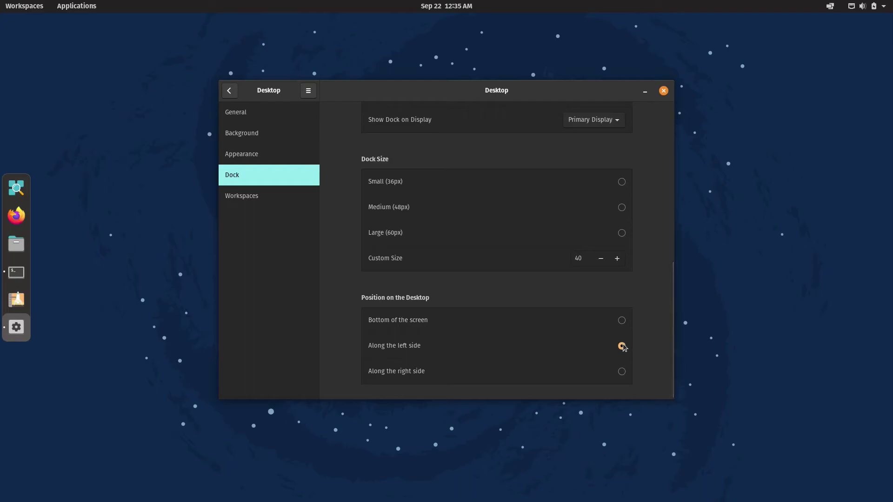
Step: Look through the Workspaces, Firmware, and OS Upgrade & Recovery settings pages
left_click(271, 200)
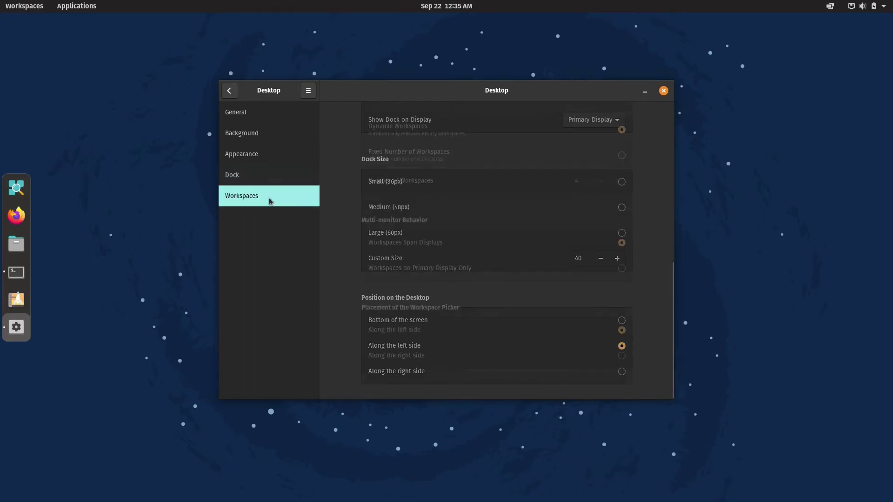
left_click(229, 92)
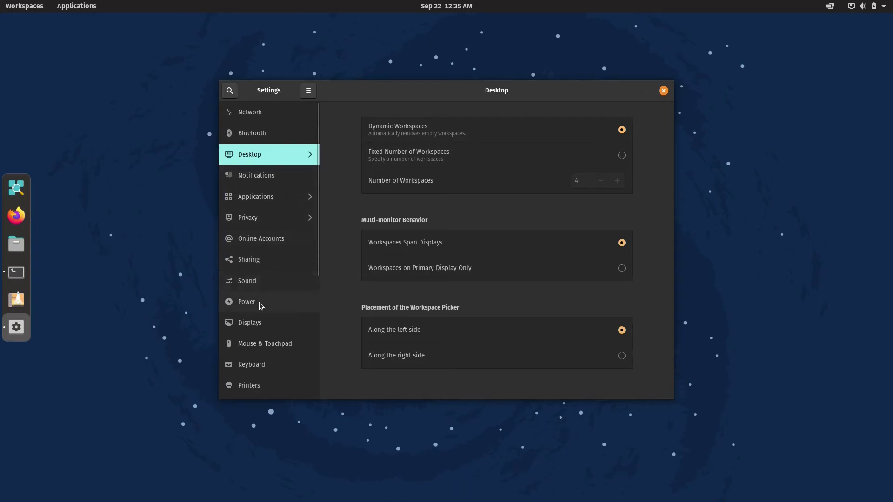
scroll(261, 339, "down", 5)
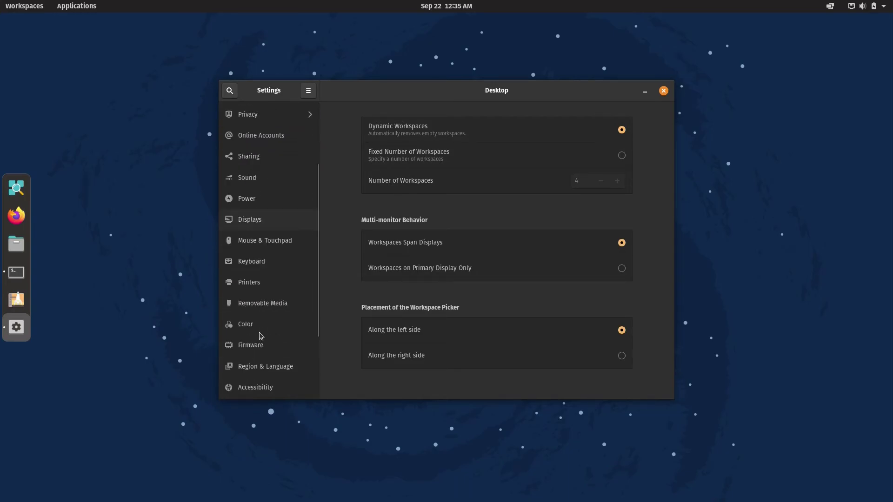
left_click(264, 352)
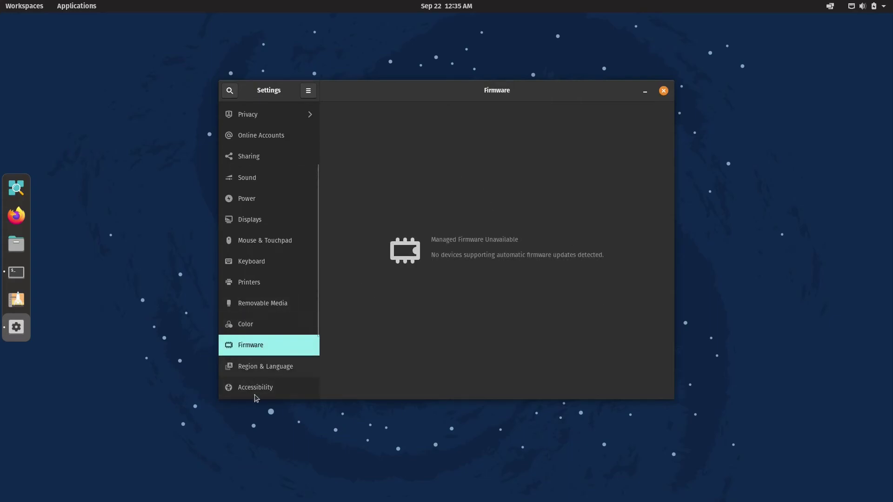
scroll(265, 375, "down", 3)
scroll(267, 374, "down", 2)
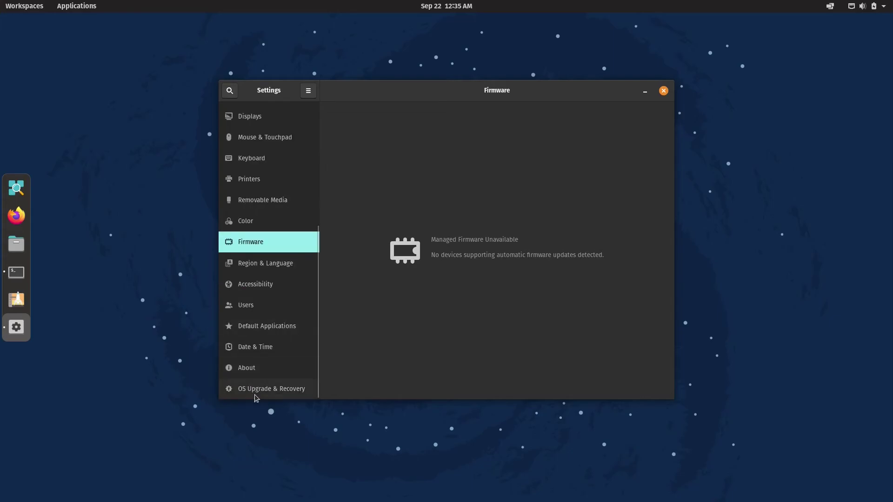
left_click(259, 393)
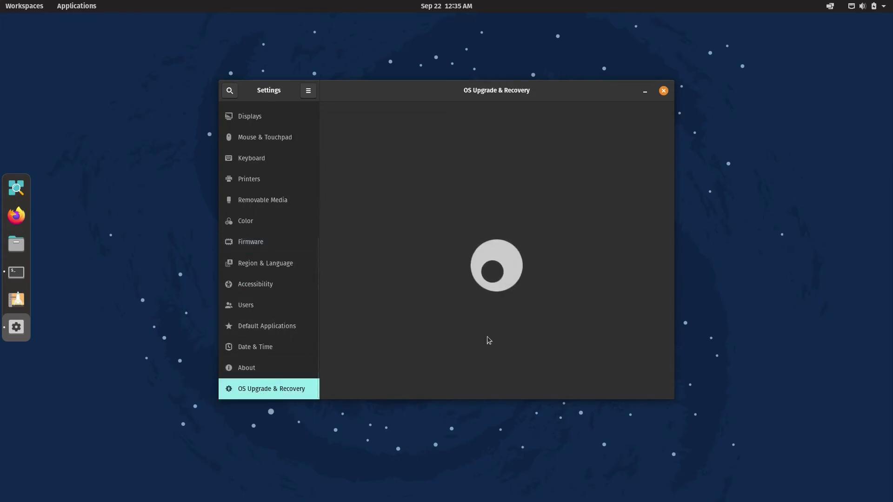
Step: Review the hardware and OS details on the About page and close Settings
left_click(268, 370)
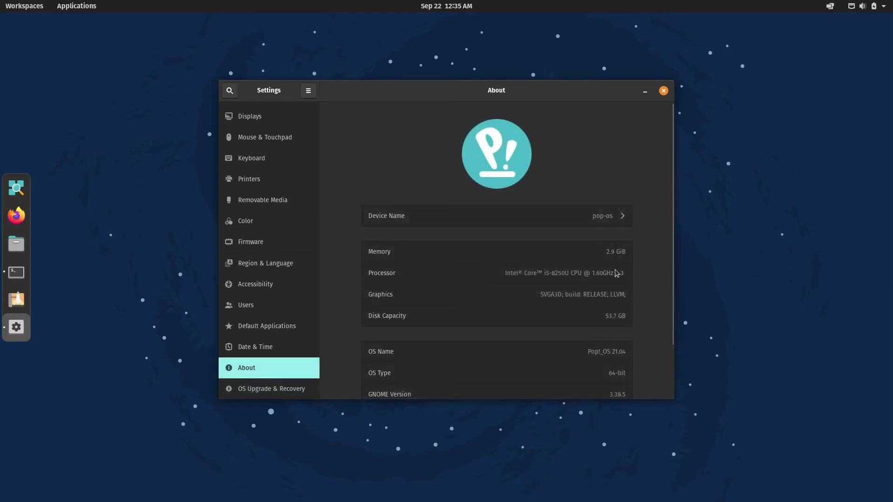
scroll(654, 284, "down", 3)
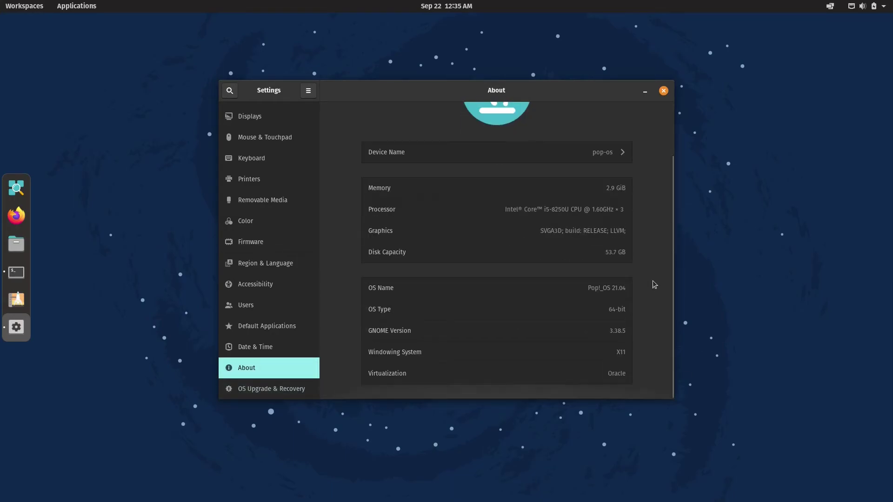
scroll(655, 285, "up", 2)
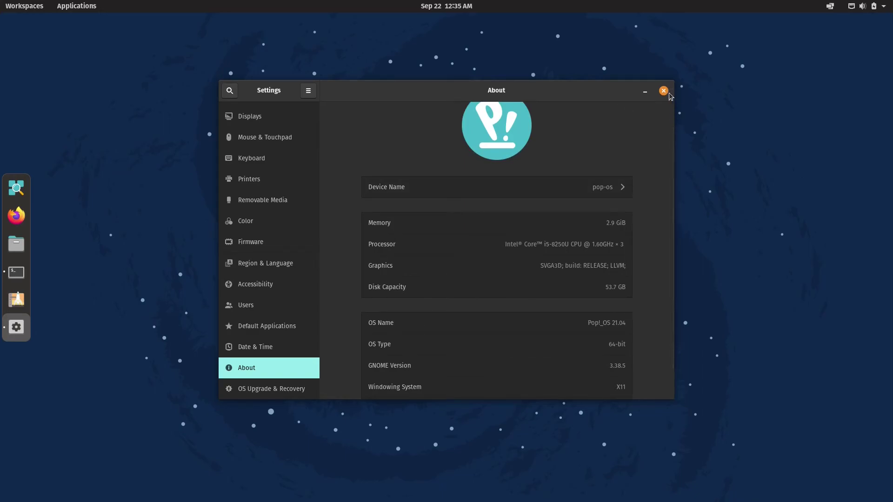
left_click(664, 90)
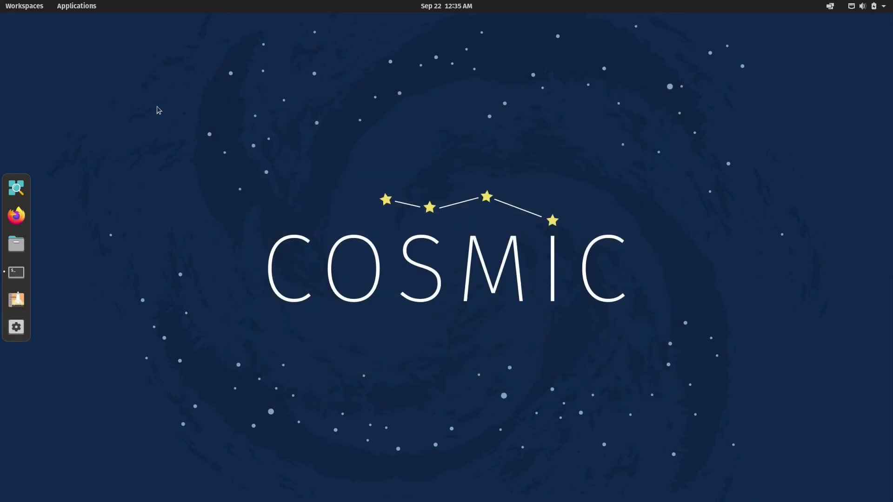
Step: Bring up the open terminal from the workspaces overview and close it, and show the overview again
left_click(38, 10)
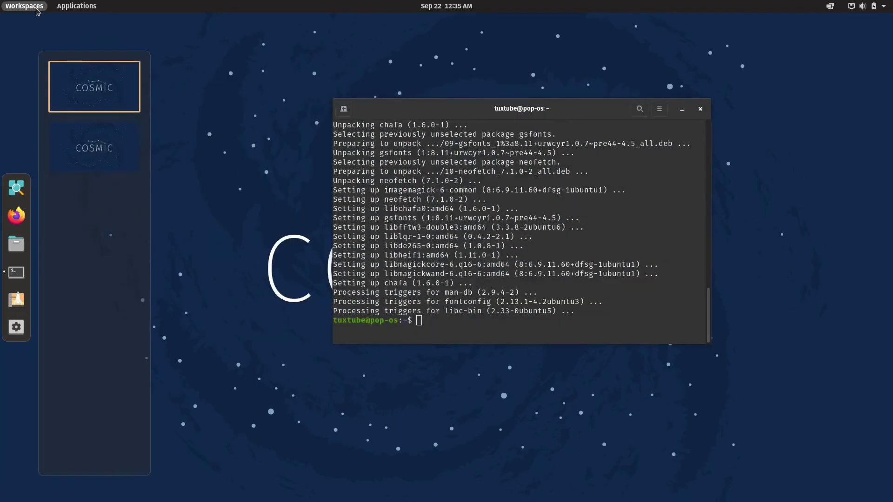
left_click(550, 249)
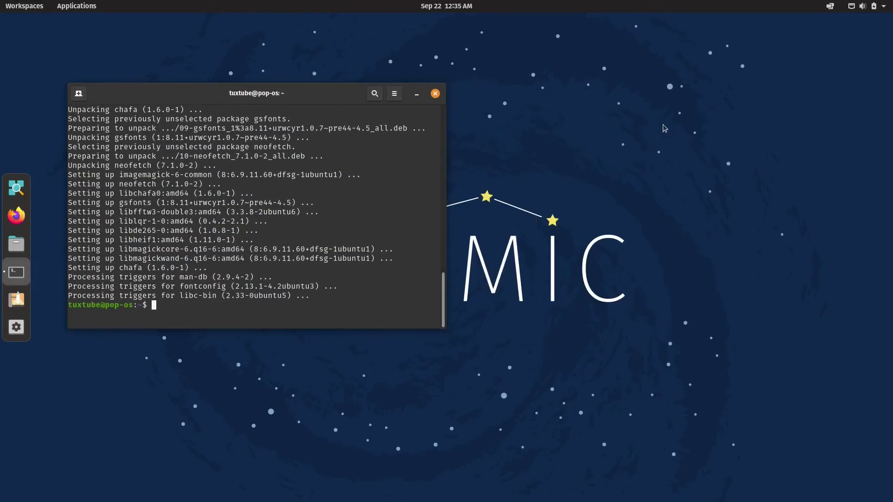
left_click(437, 95)
left_click(33, 5)
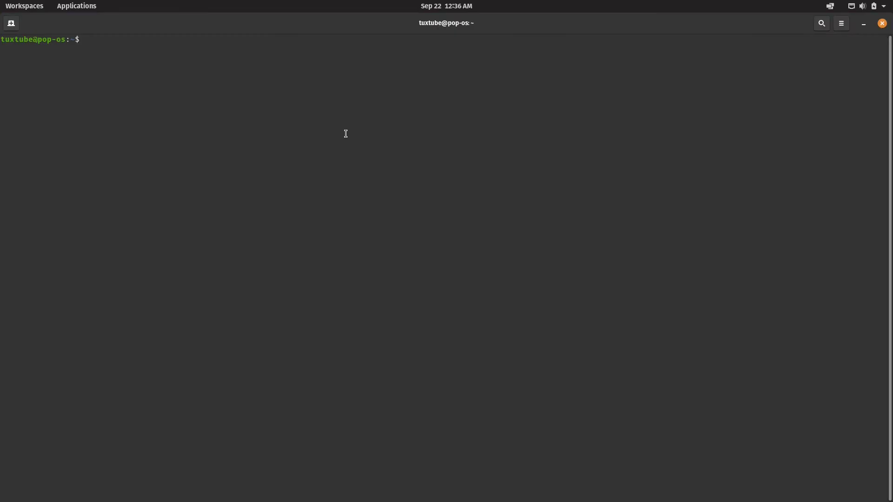
Step: Try to run htop, and install it with sudo apt install htop, entering the account password
type("htop")
key("Return")
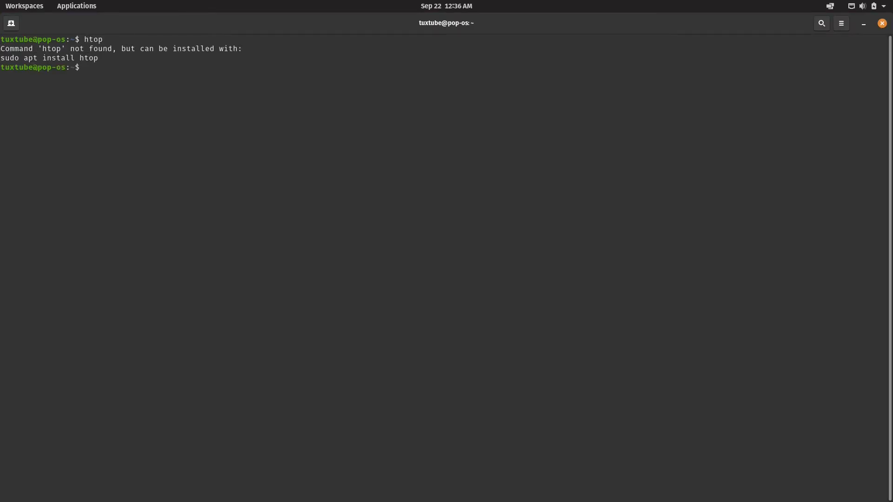
type("sudo apt install htop")
key("Return")
key("Return")
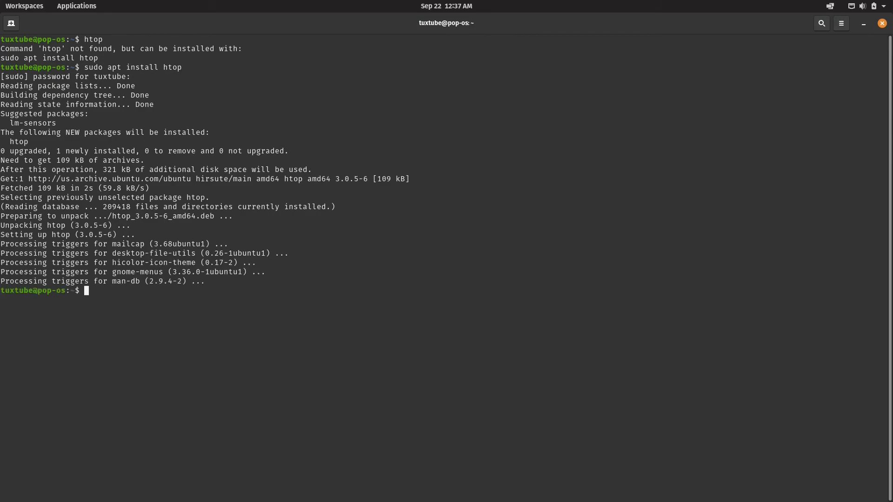
Step: Clear the terminal, run htop to view the running processes and resource usage, and close the terminal with its process
type("clear")
key("Return")
type("htop")
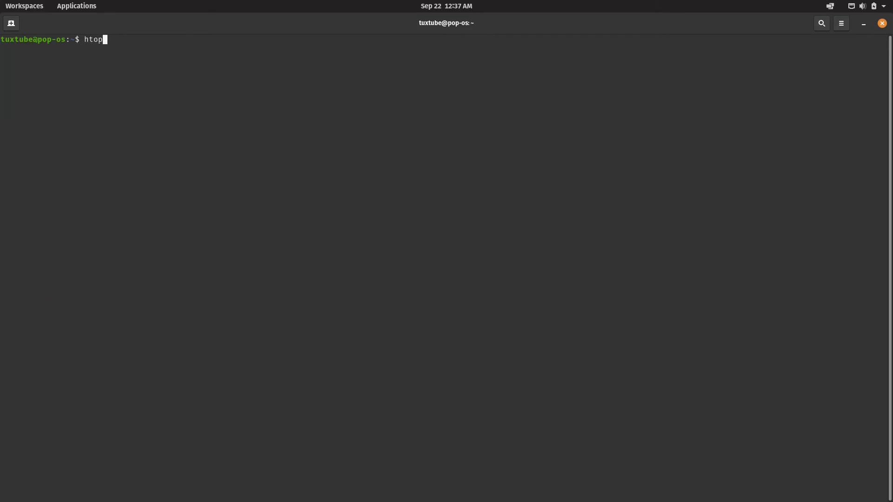
key("Return")
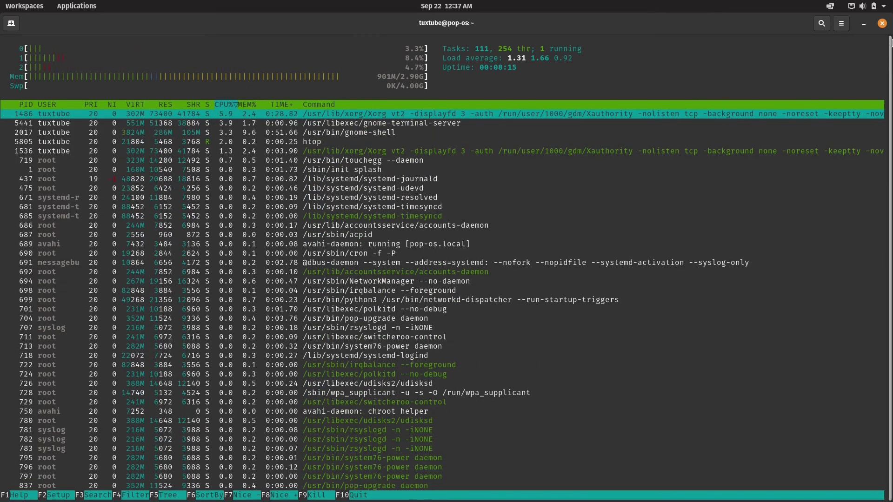
left_click(882, 23)
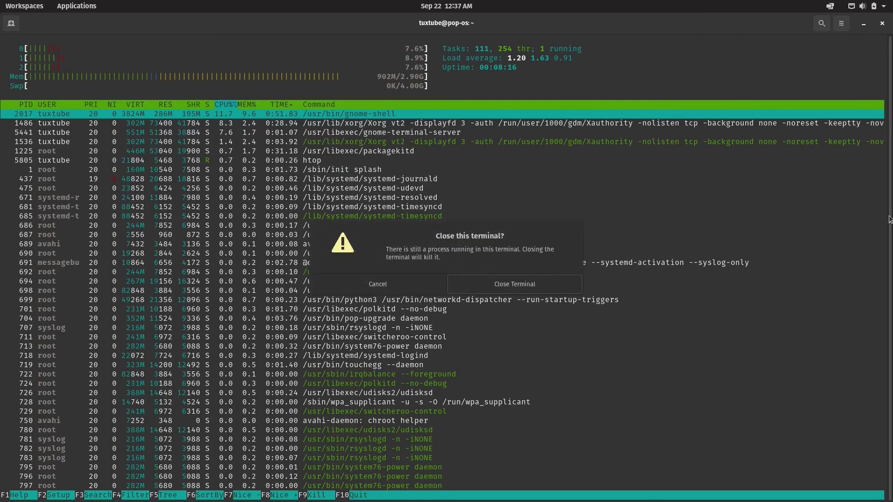
left_click(516, 283)
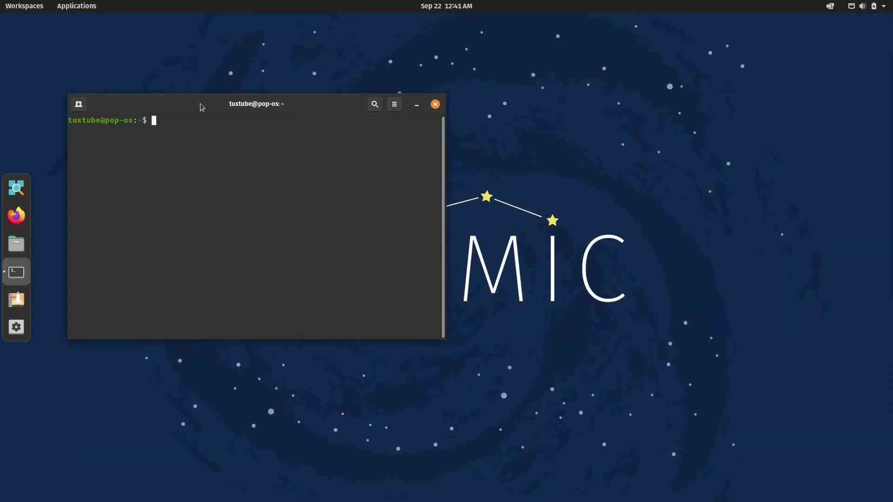
Step: Maximize the new terminal window and run neofetch to view the system information
double_click(202, 107)
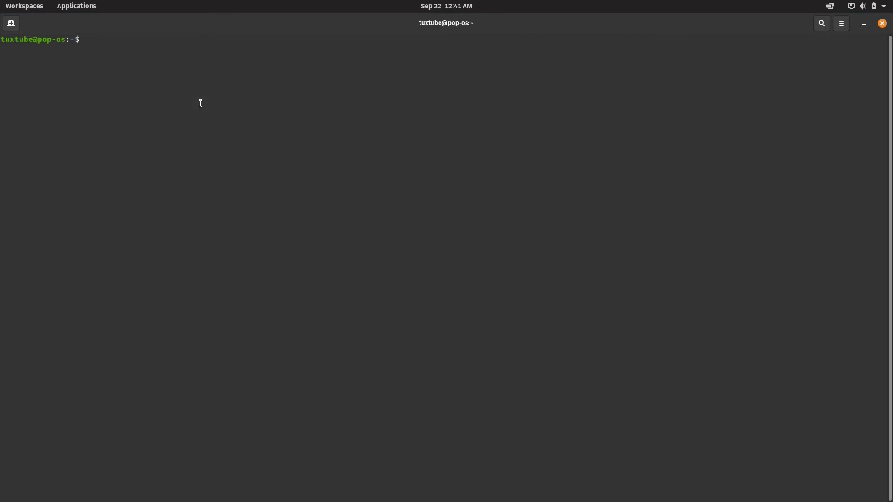
type("neofetch")
key("Return")
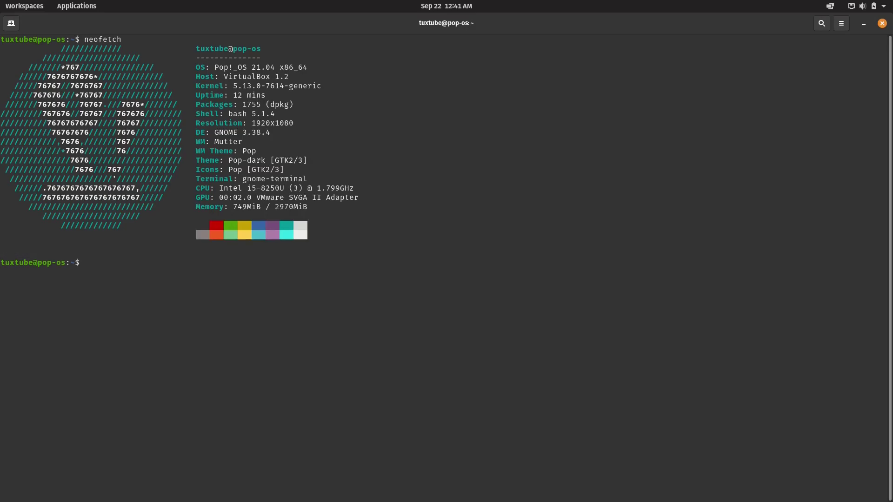
Step: Shut down the system from the terminal with the poweroff command
type("poweroff")
key("Return")
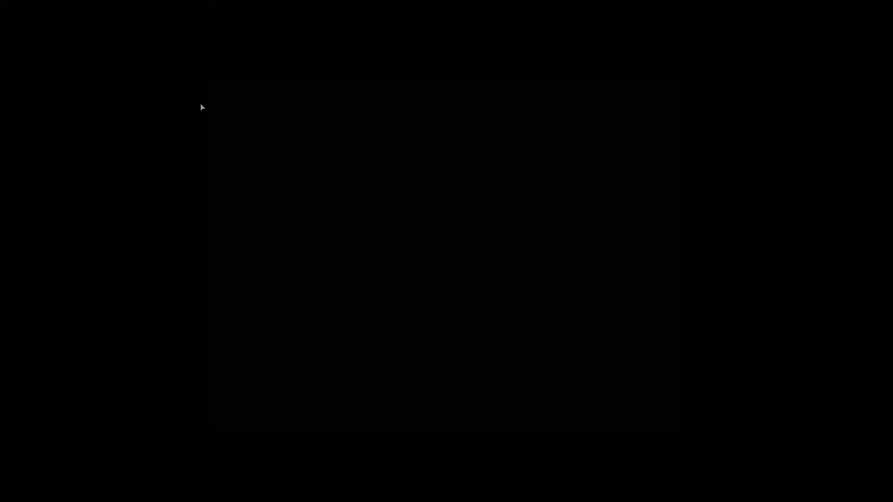